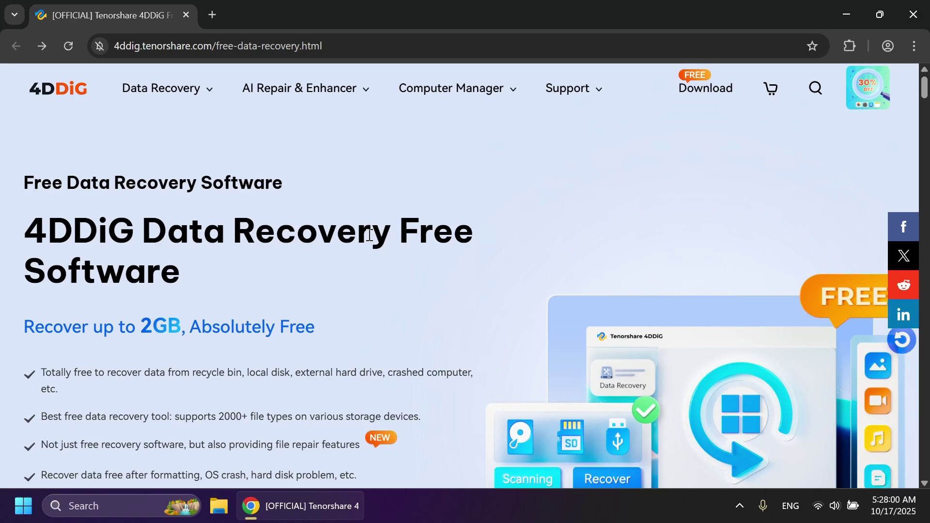
Step: Scroll down through the Tenorshare 4DDiG window
middle_click(879, 144)
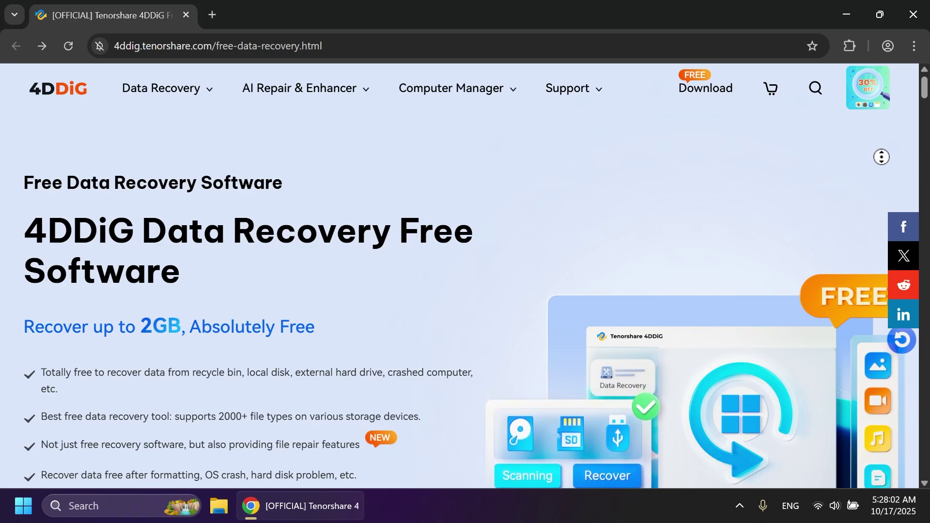
scroll(879, 171, down, 2)
scroll(879, 171, down, 2)
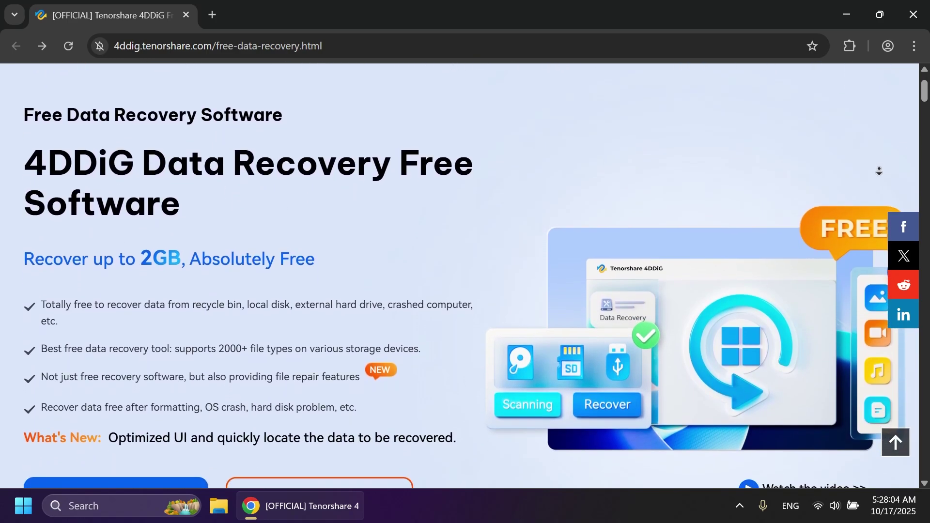
scroll(879, 171, down, 2)
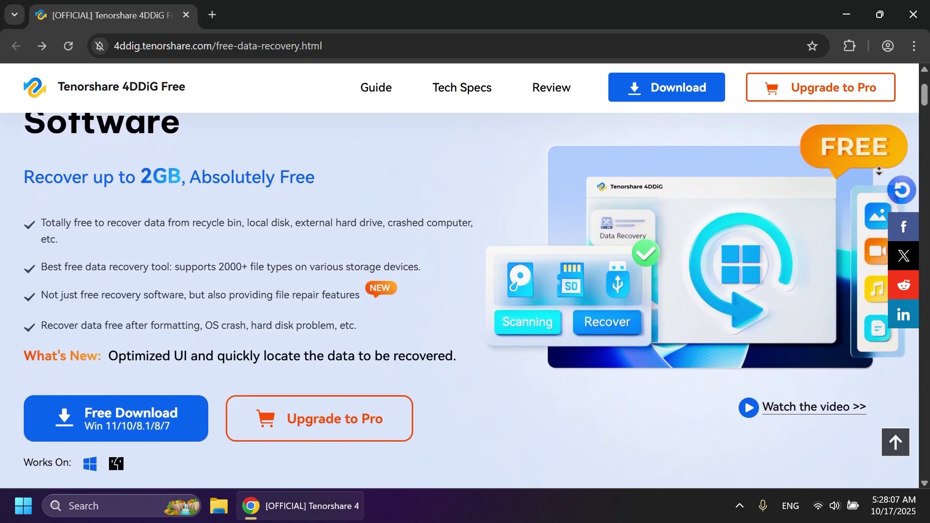
scroll(879, 171, down, 2)
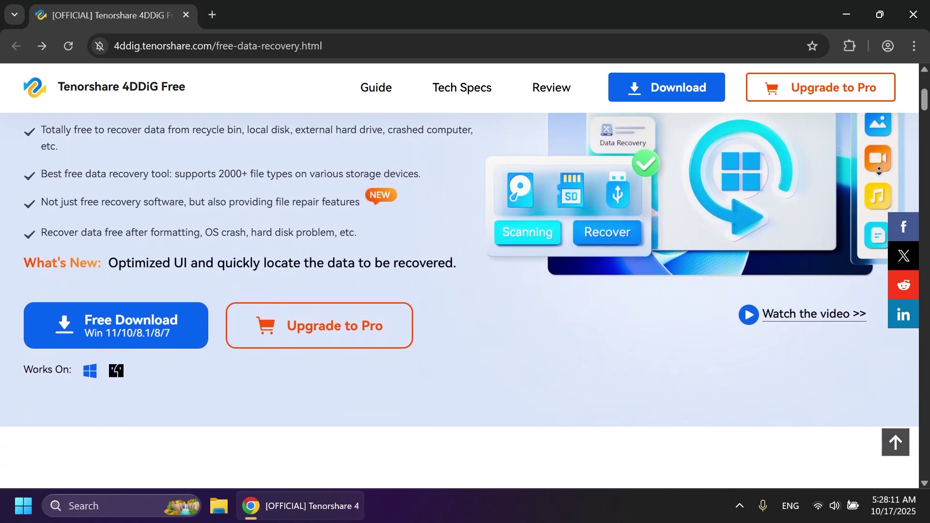
scroll(879, 171, down, 2)
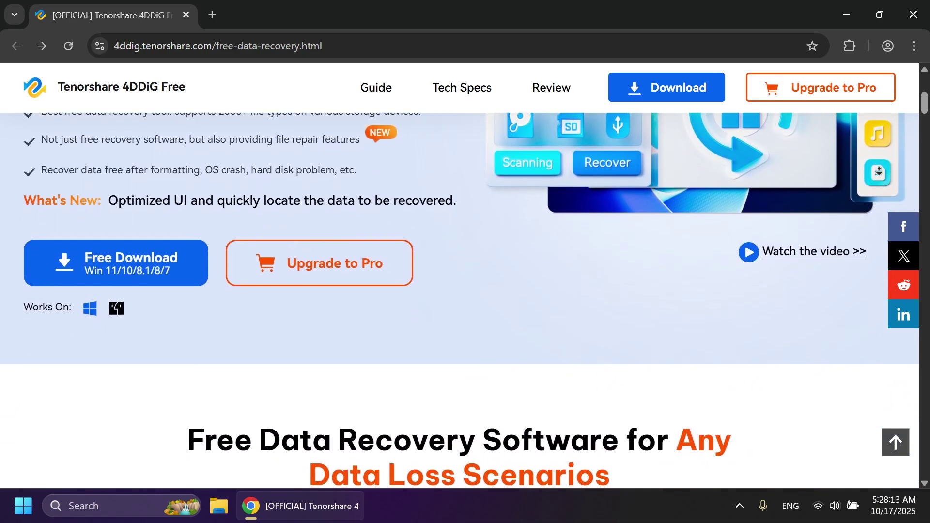
scroll(879, 171, down, 2)
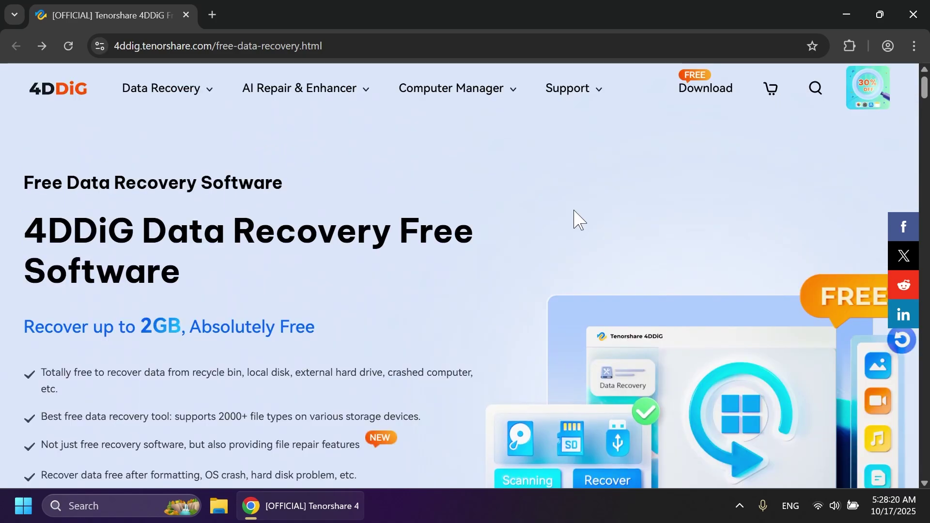
scroll(575, 218, down, 5)
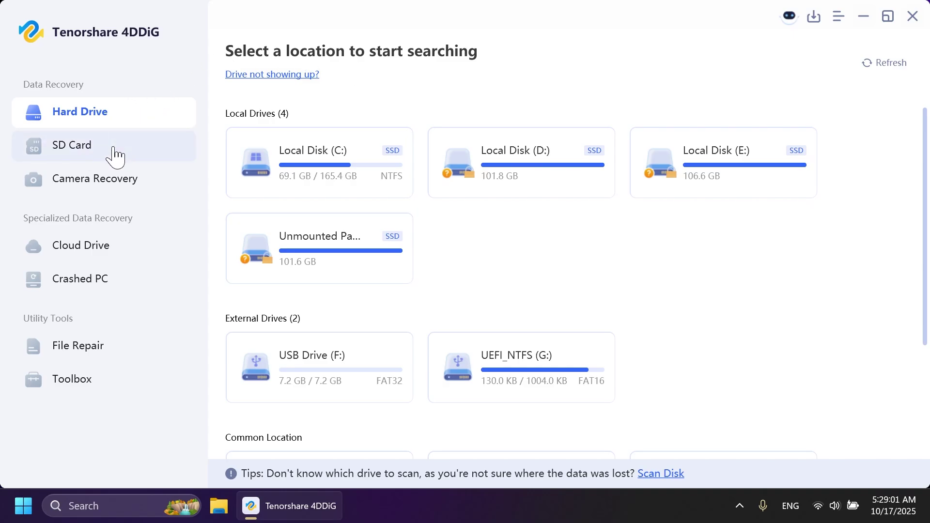
Step: Look through the SD Card, Camera Recovery, Cloud Drive, Crashed PC, File Repair and Toolbox sections
click(113, 151)
click(97, 183)
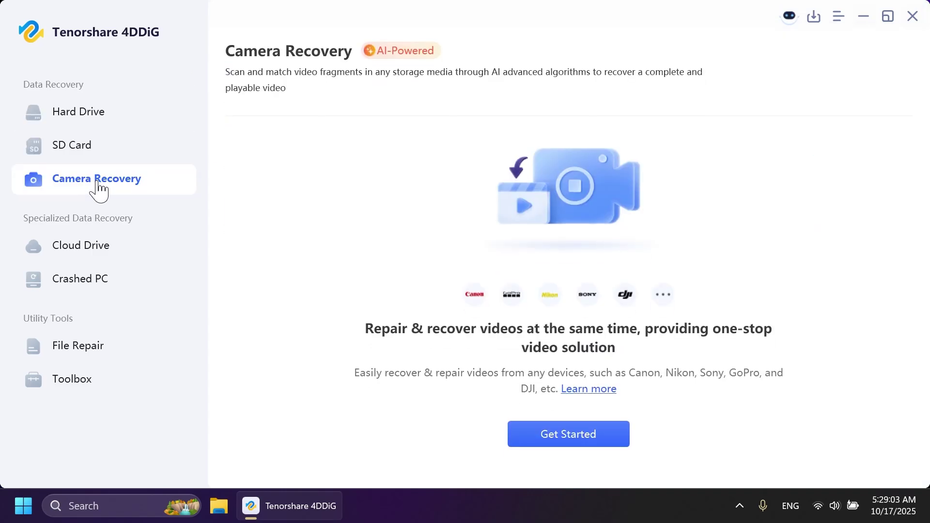
click(100, 250)
click(99, 294)
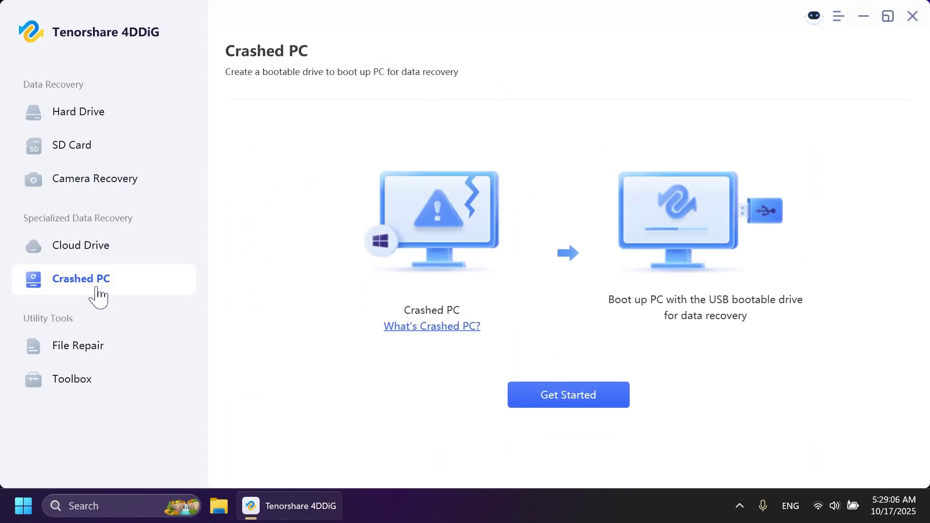
click(90, 349)
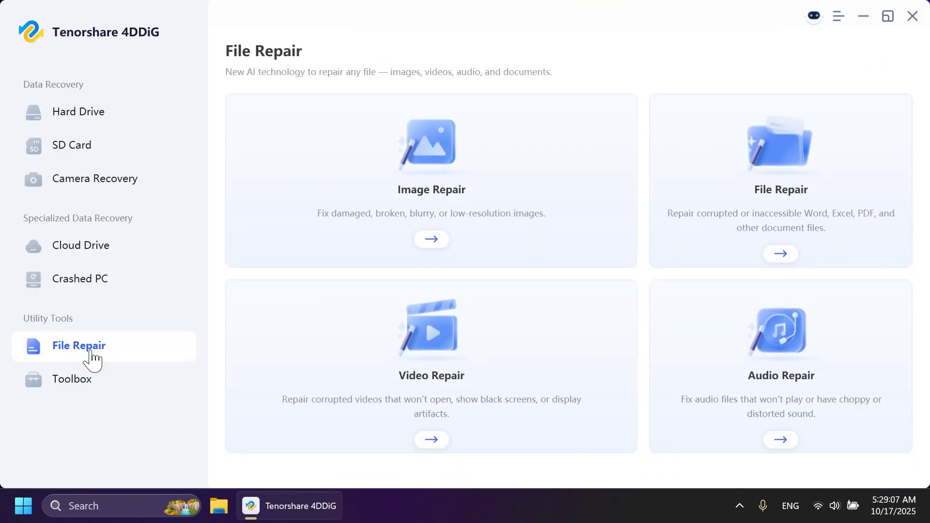
click(81, 381)
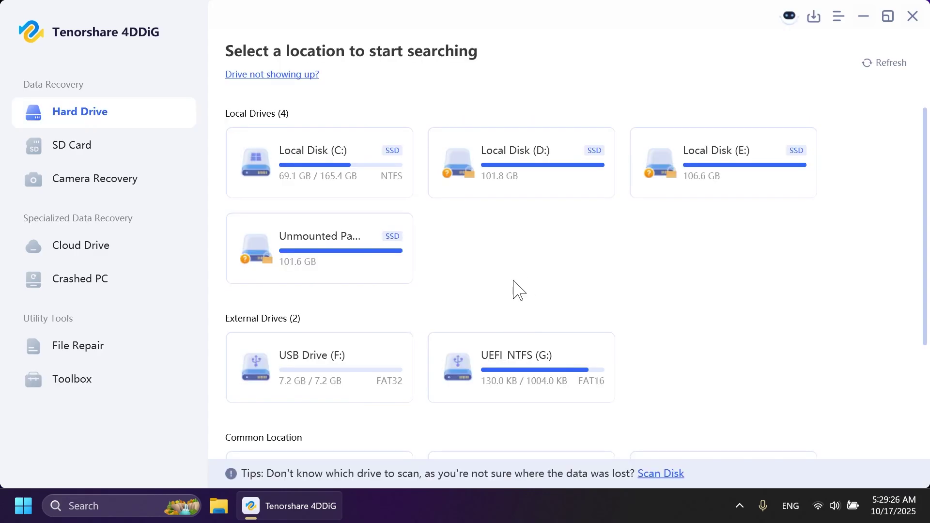
click(278, 506)
click(220, 506)
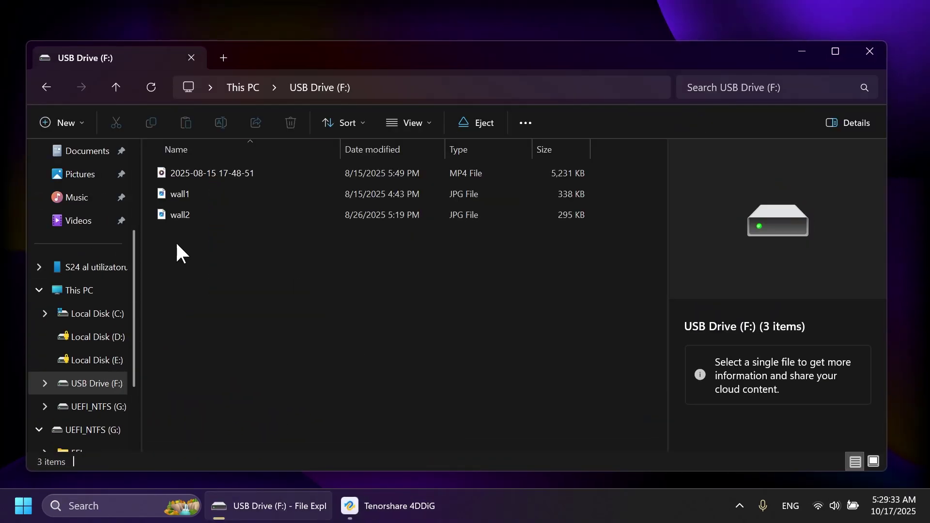
click(182, 214)
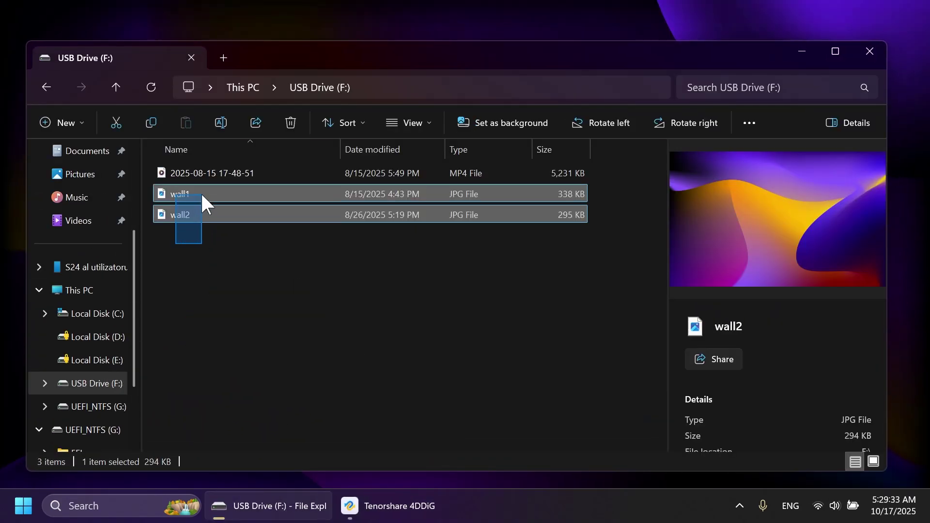
click(201, 267)
click(192, 213)
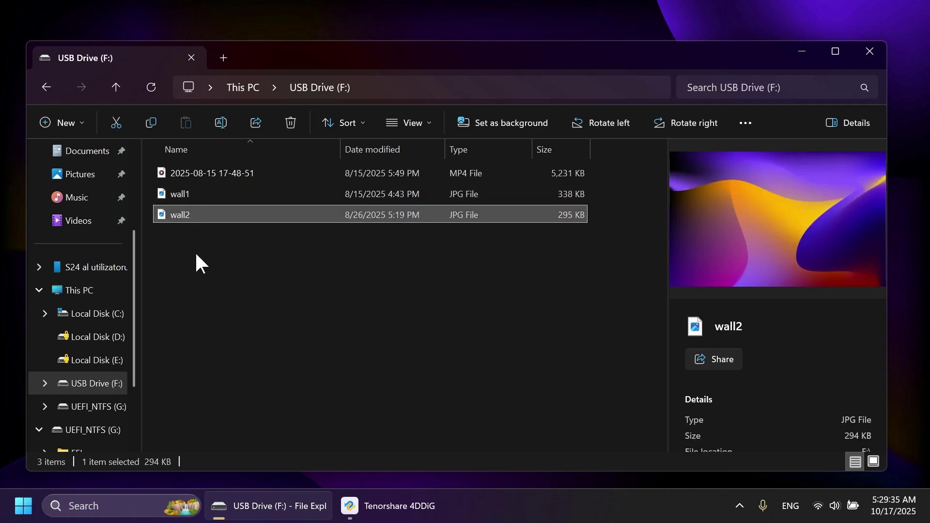
double_click(226, 173)
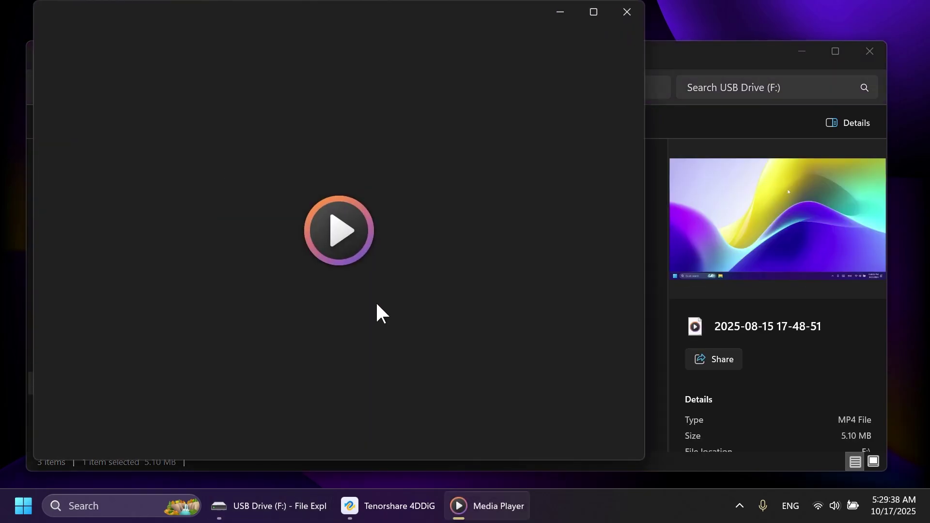
click(627, 12)
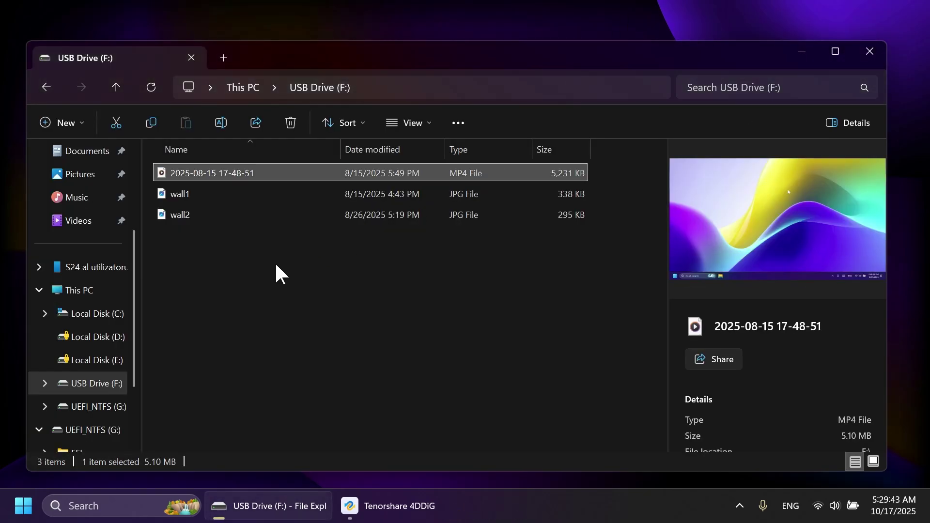
click(223, 287)
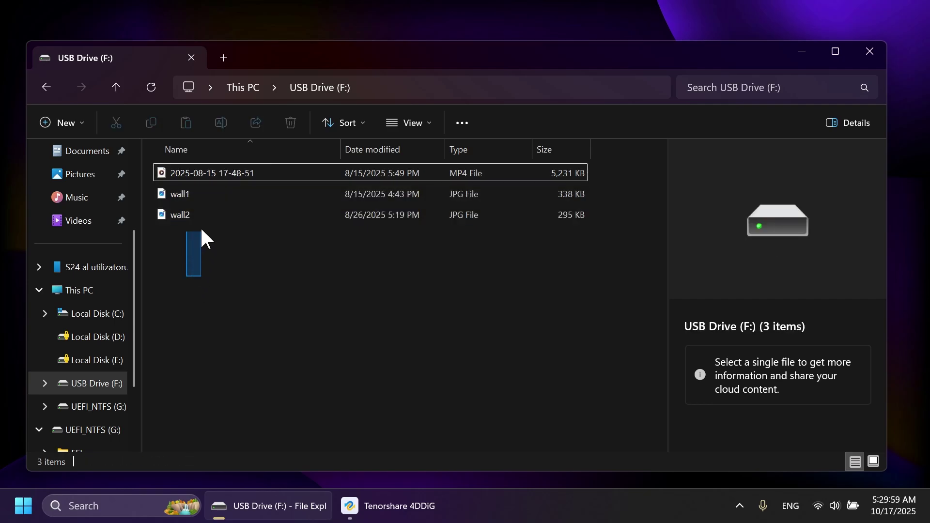
Step: Permanently delete all three files from the drive with Shift+Delete and close File Explorer
drag(201, 231, 249, 291)
key(ctrl+a)
key(shift+Delete)
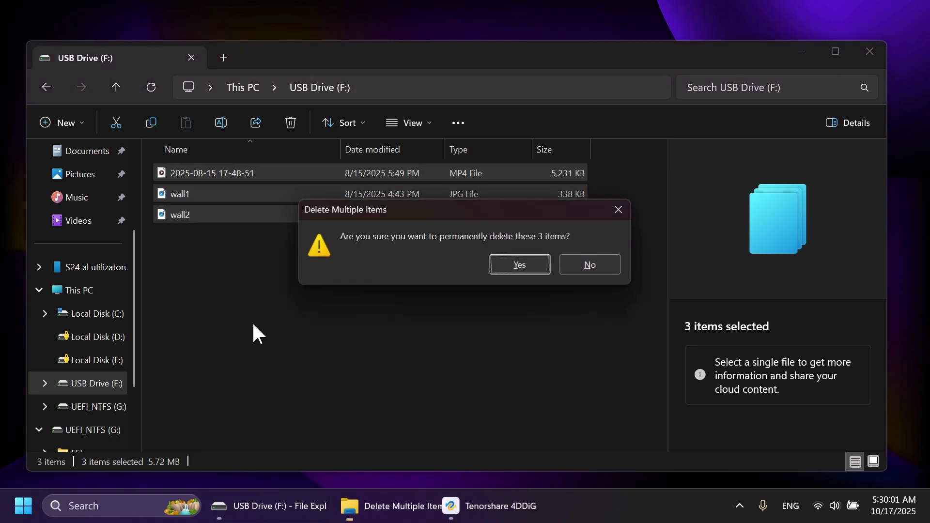
key(Return)
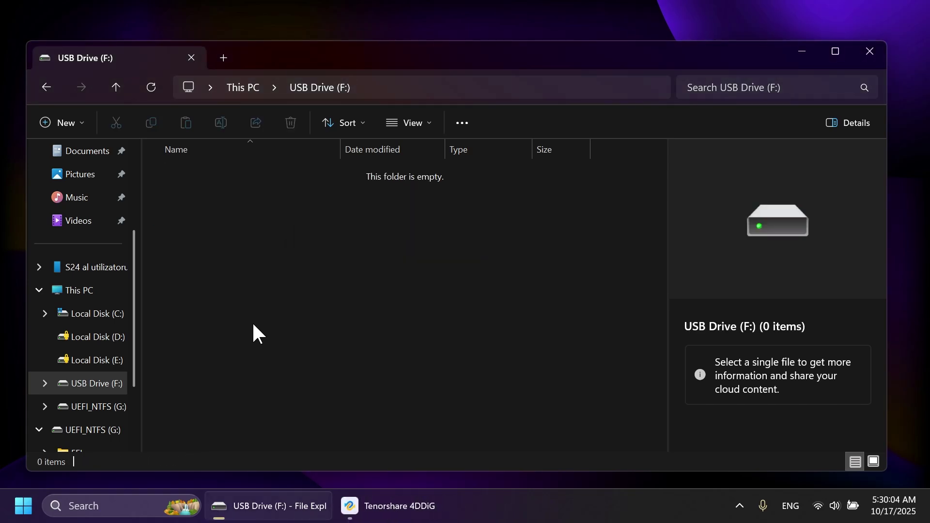
click(874, 53)
Step: Scan USB Drive (F:) with Audio, Others and Document excluded, keeping only photos and videos
click(290, 508)
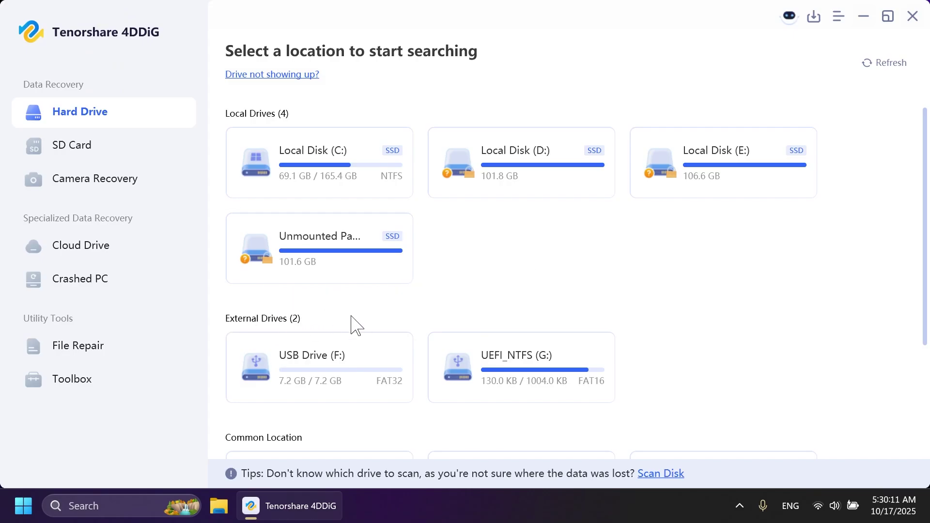
mouse_move(327, 371)
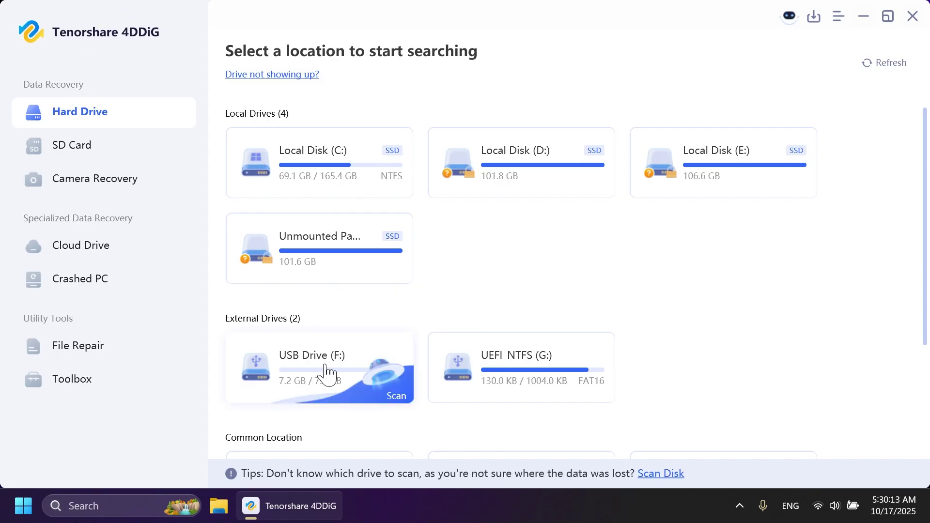
click(328, 371)
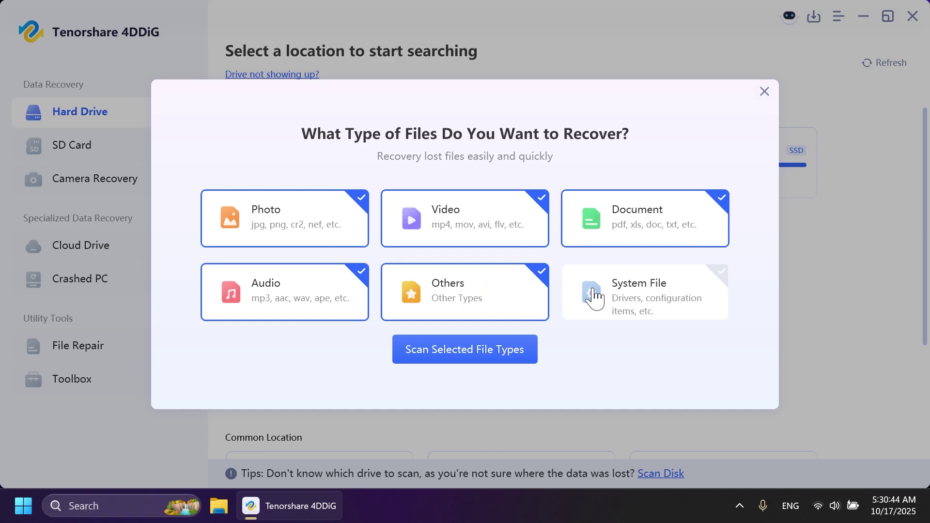
click(300, 298)
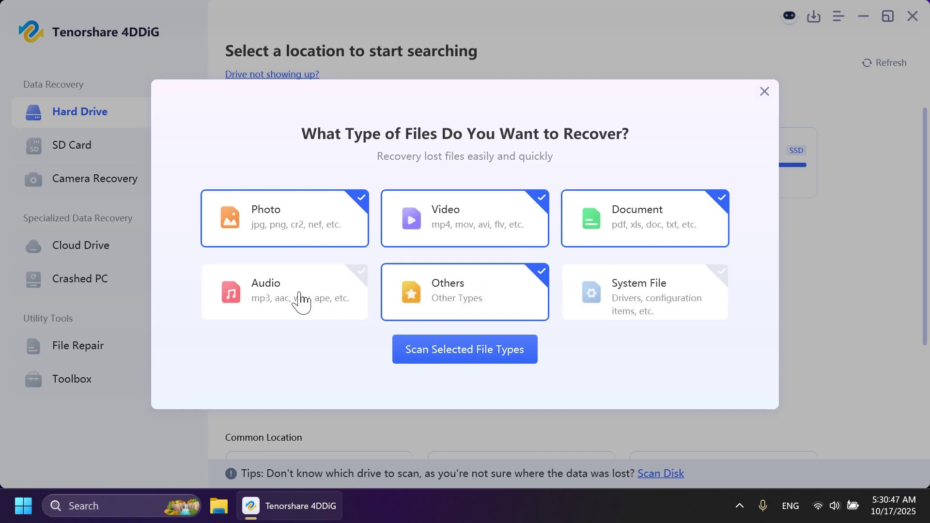
click(466, 293)
click(616, 220)
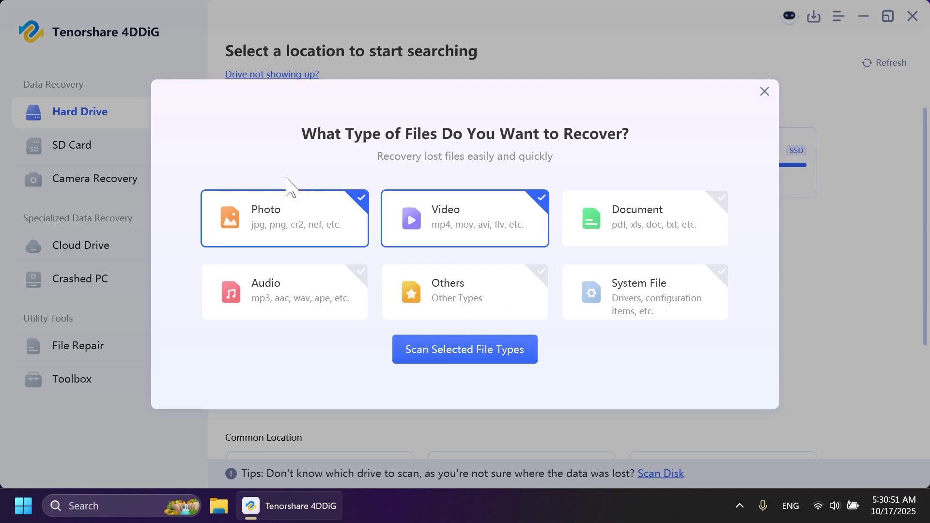
click(468, 358)
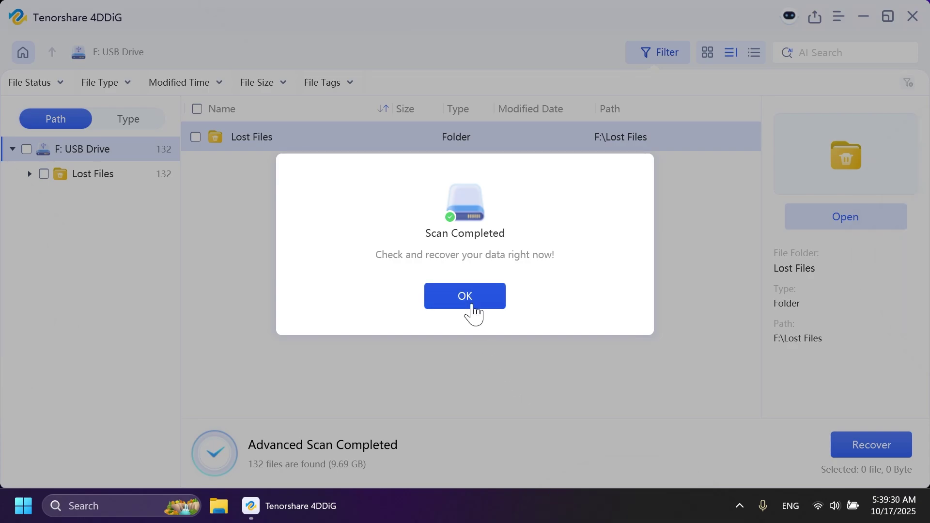
Step: Dismiss the scan-complete notice and toggle the result filter bar off and back on
click(468, 304)
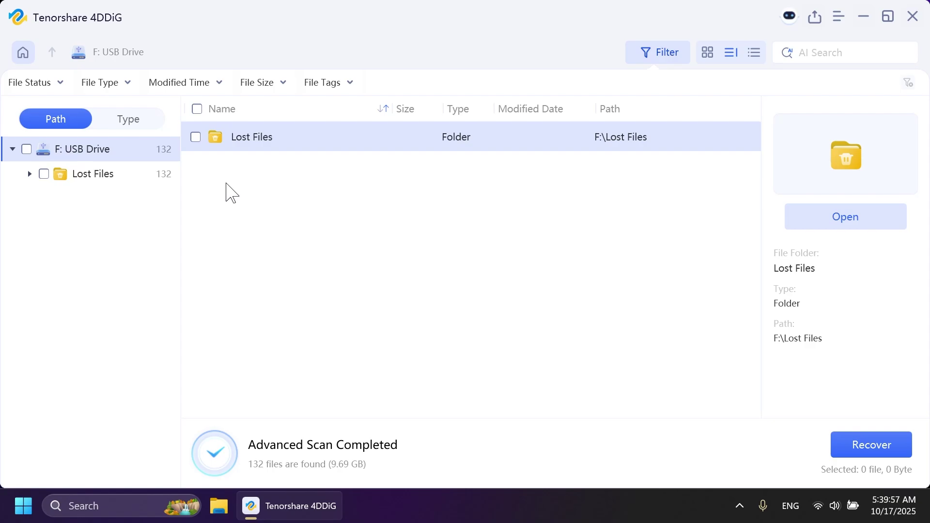
click(639, 57)
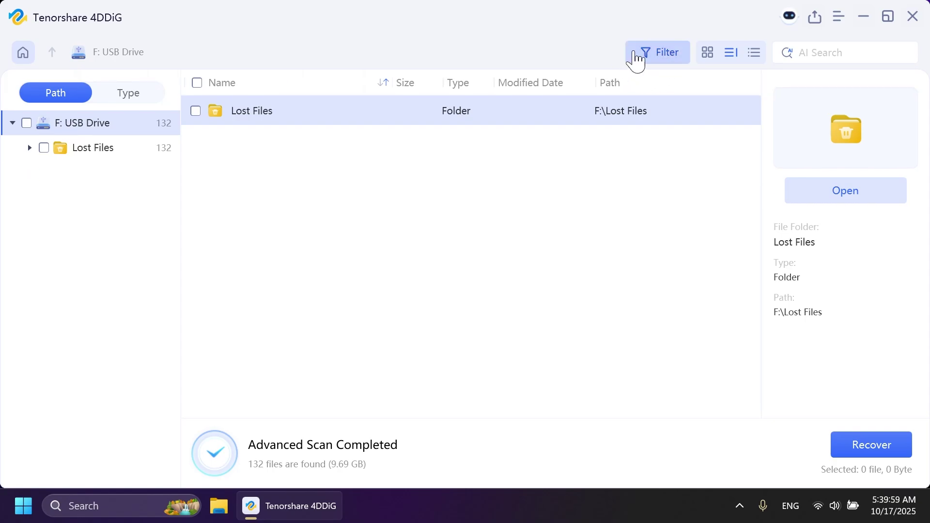
click(636, 58)
Step: Browse the File Status, File Type, Modified Time, File Size and File Tags filters, then try AI Search
click(39, 90)
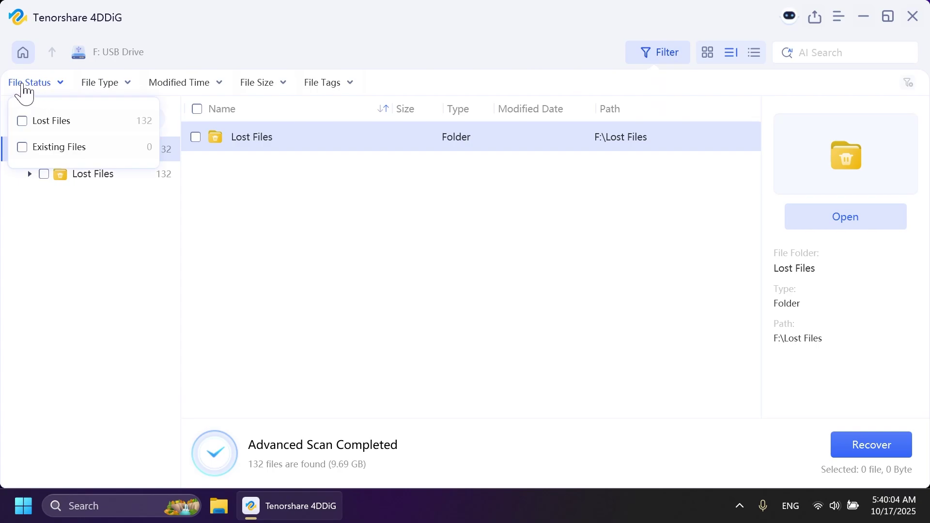
click(103, 84)
click(180, 84)
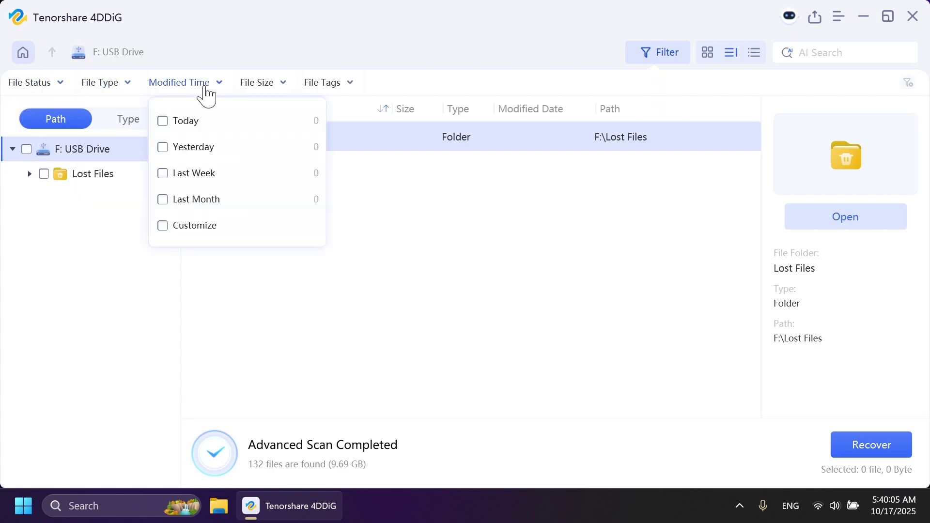
click(255, 86)
click(339, 84)
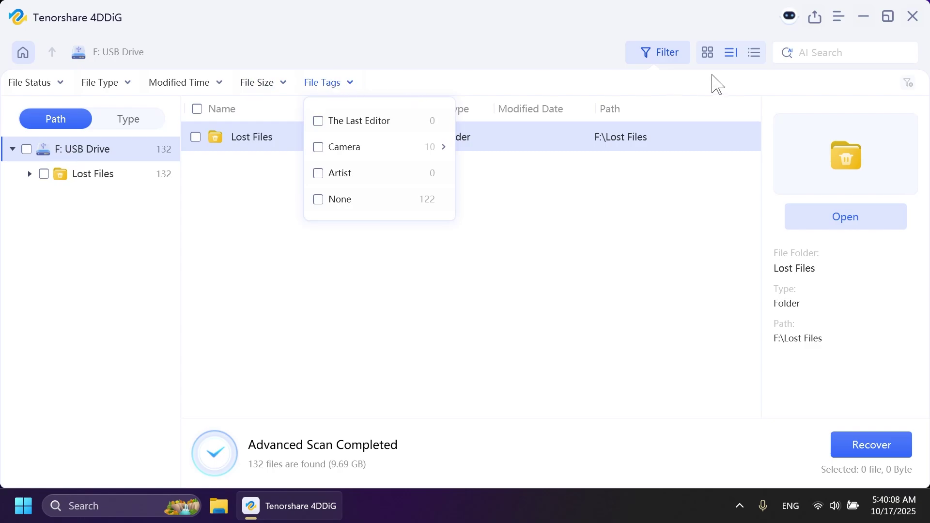
click(660, 207)
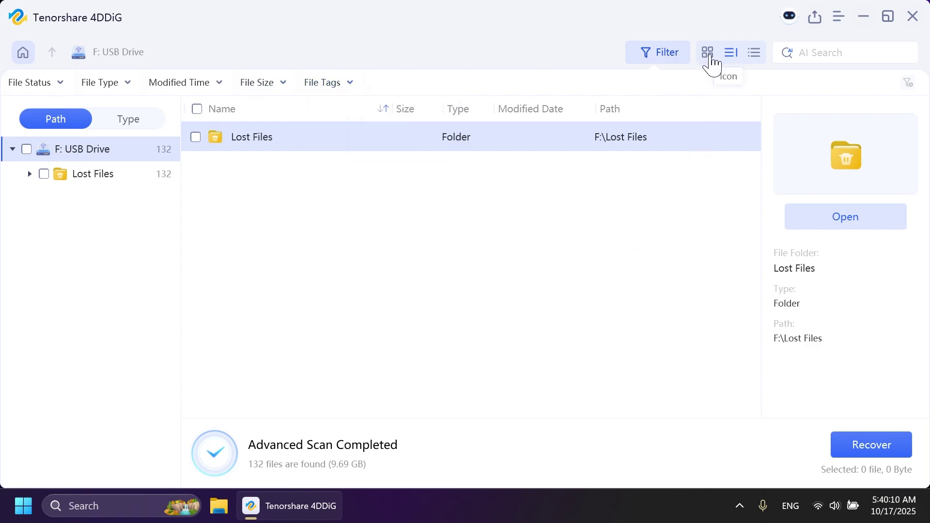
click(823, 54)
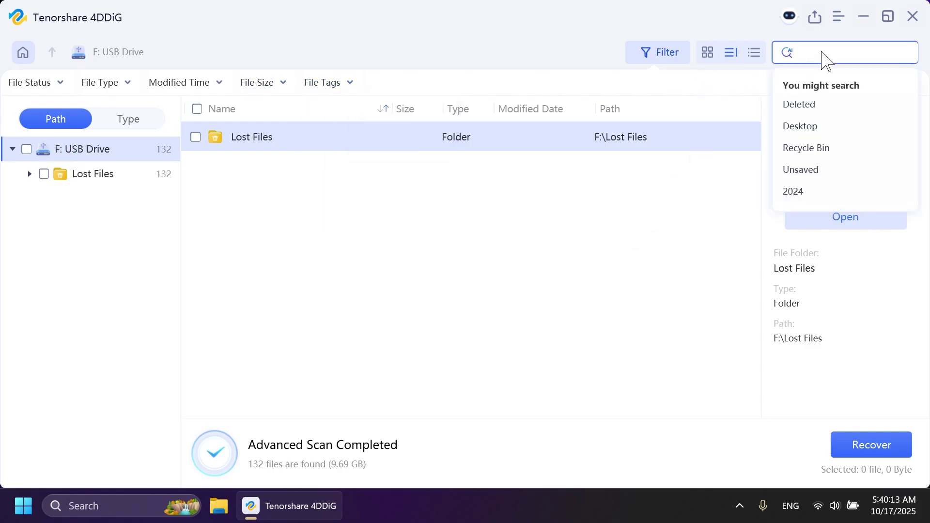
click(541, 256)
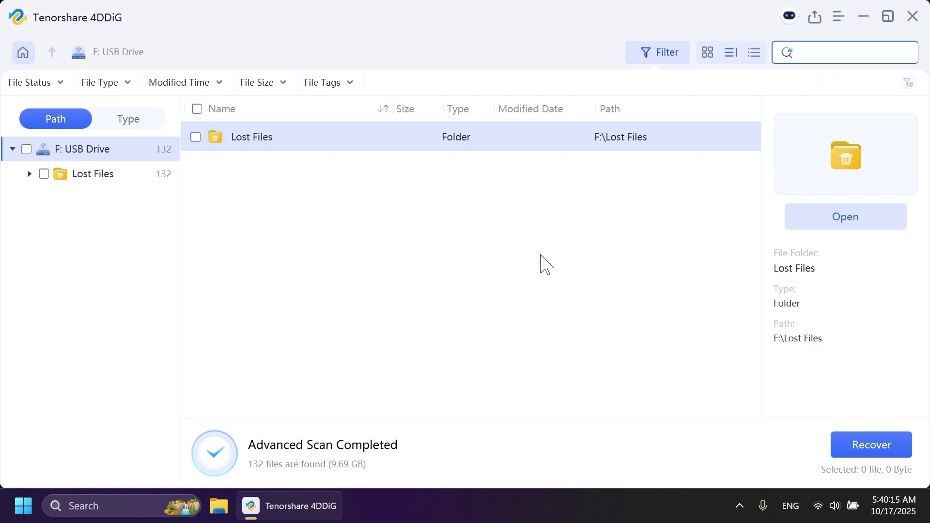
Step: Expand Lost Files › File Name Lost and list the jpg folder's files
click(30, 174)
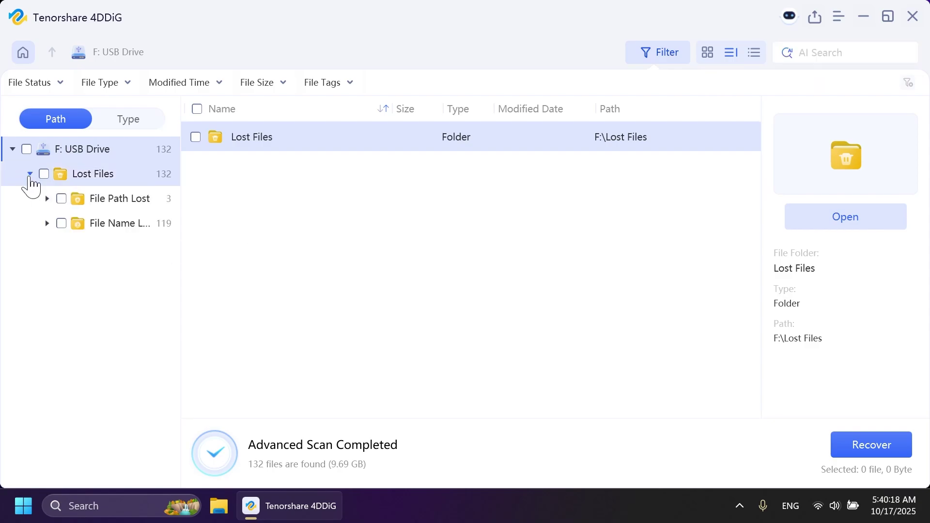
click(47, 224)
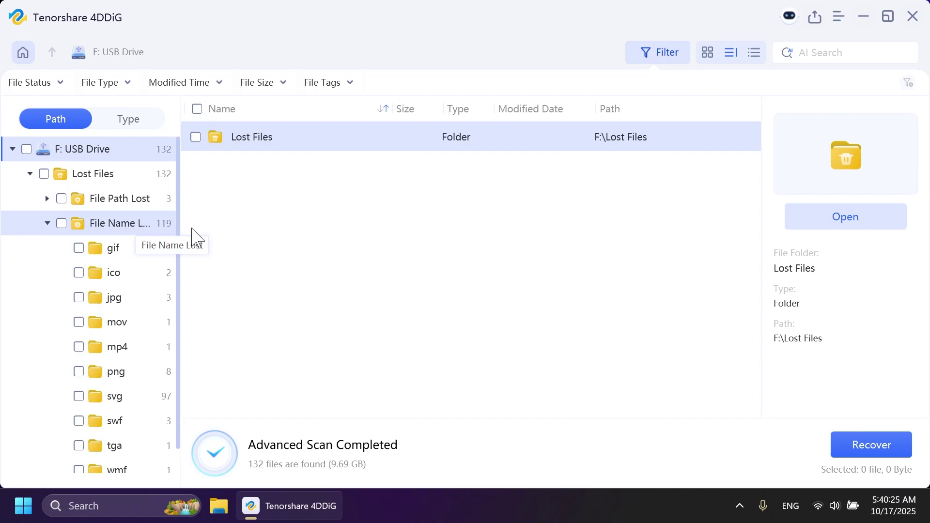
scroll(131, 288, down, 1)
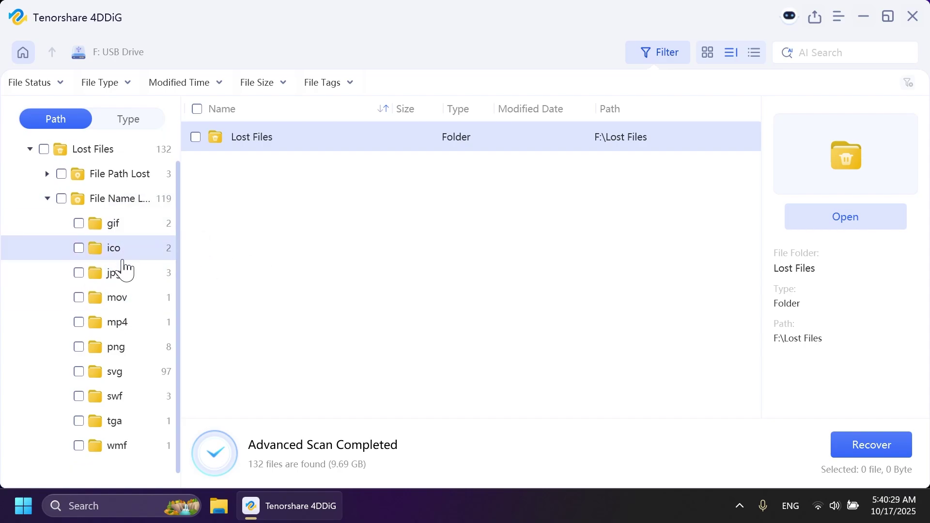
click(120, 277)
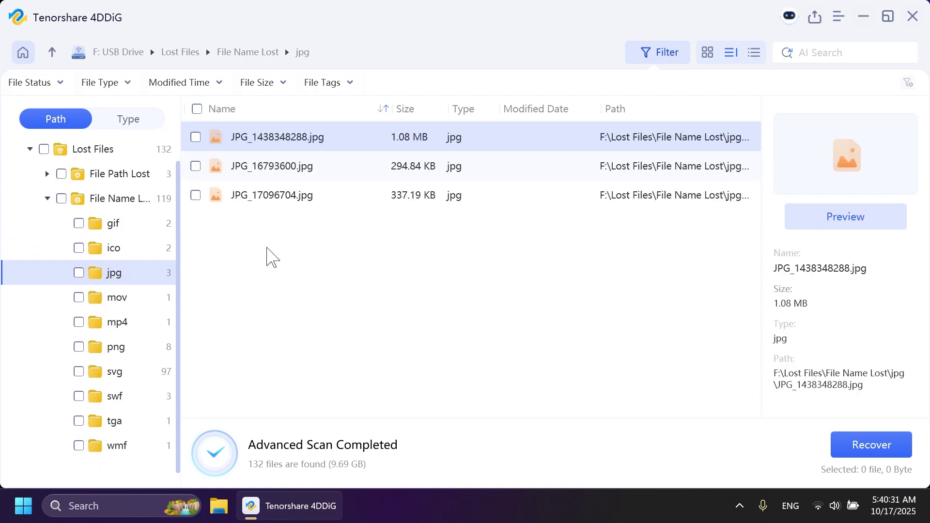
Step: Preview JPG_16793600.jpg and JPG_17096704.jpg, then the MP4_17444864.mp4 video in the mp4 folder
click(271, 172)
click(272, 203)
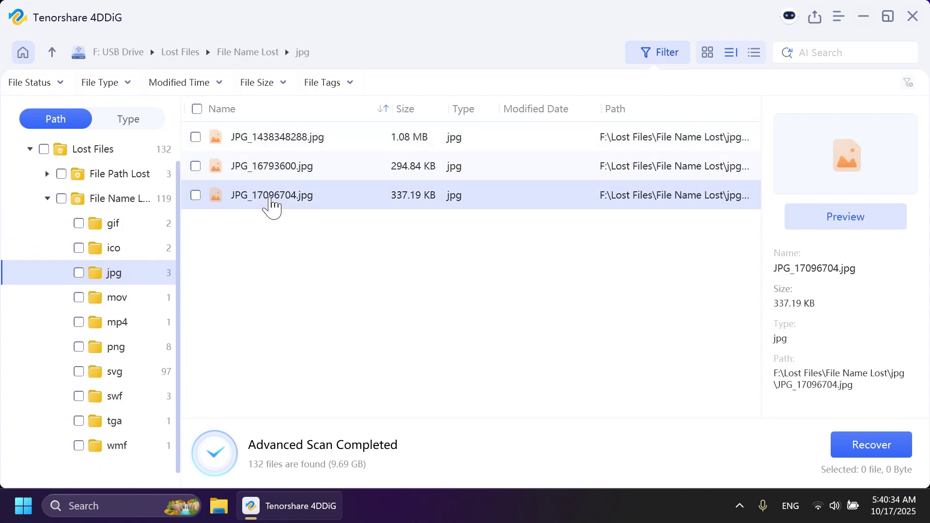
click(272, 175)
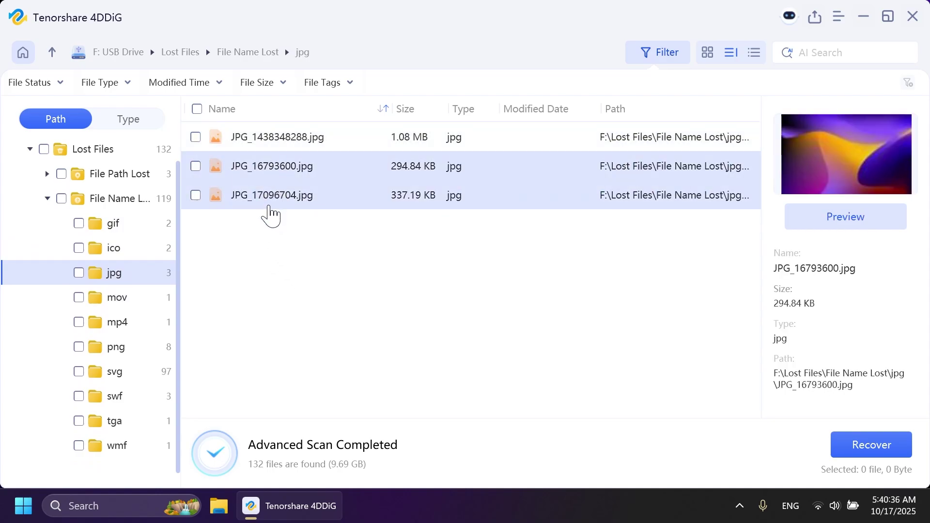
click(275, 144)
click(269, 175)
click(271, 198)
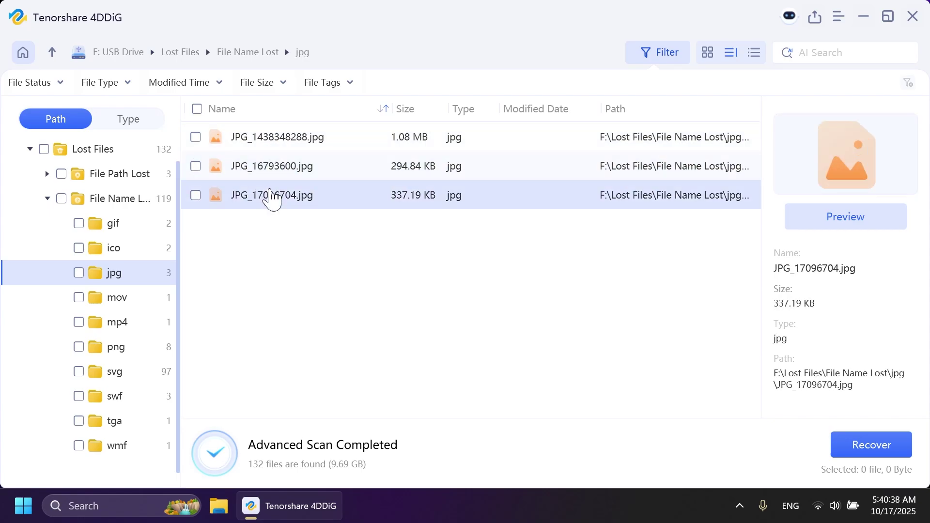
click(267, 173)
click(116, 326)
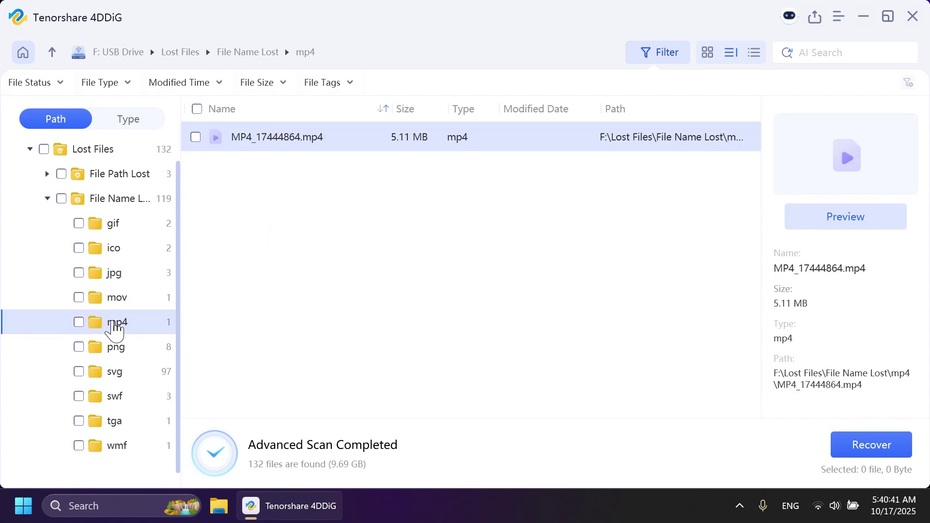
click(265, 150)
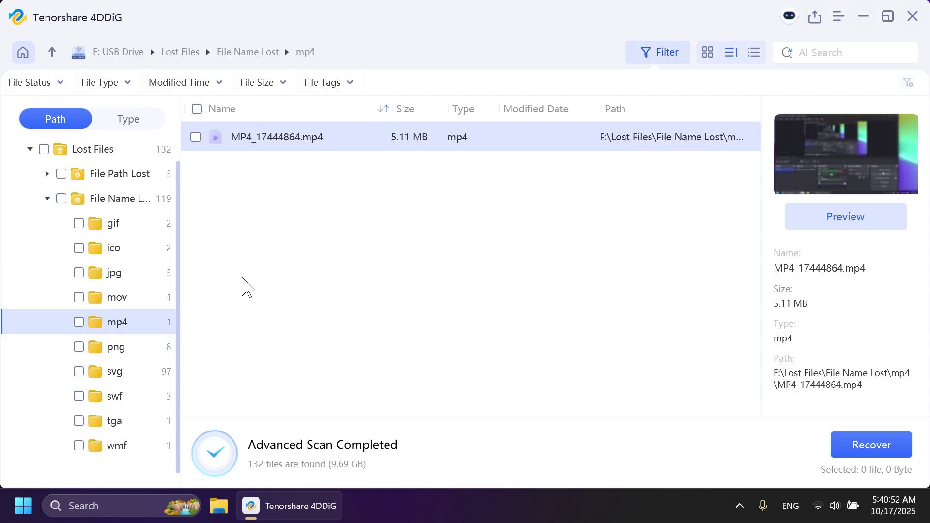
Step: Tick JPG_16793600.jpg, JPG_17096704.jpg and MP4_17444864.mp4 for recovery, totalling 3 files, 5.72 MB
click(116, 275)
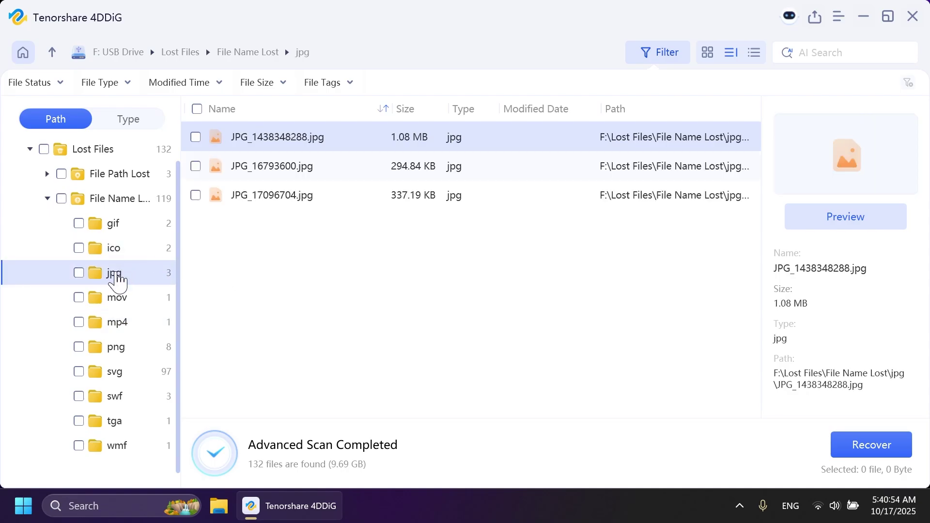
click(195, 166)
click(195, 195)
click(119, 322)
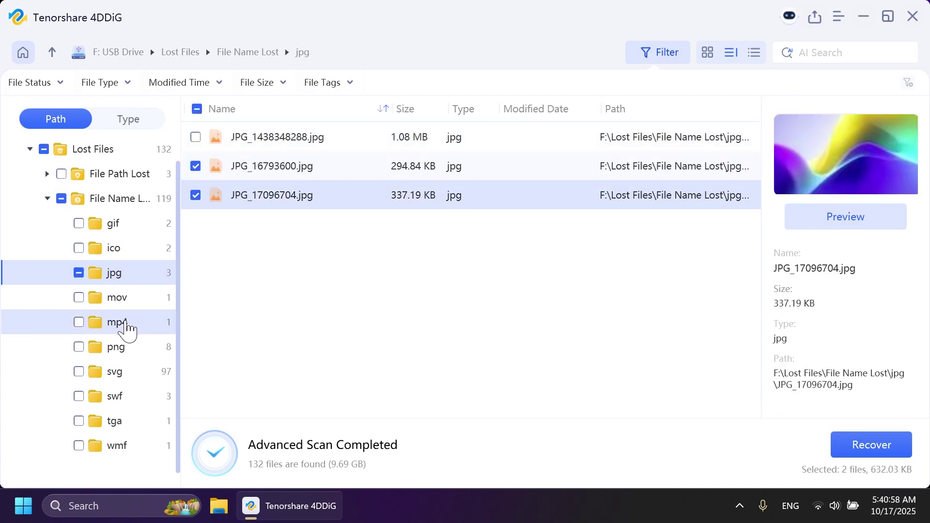
click(195, 137)
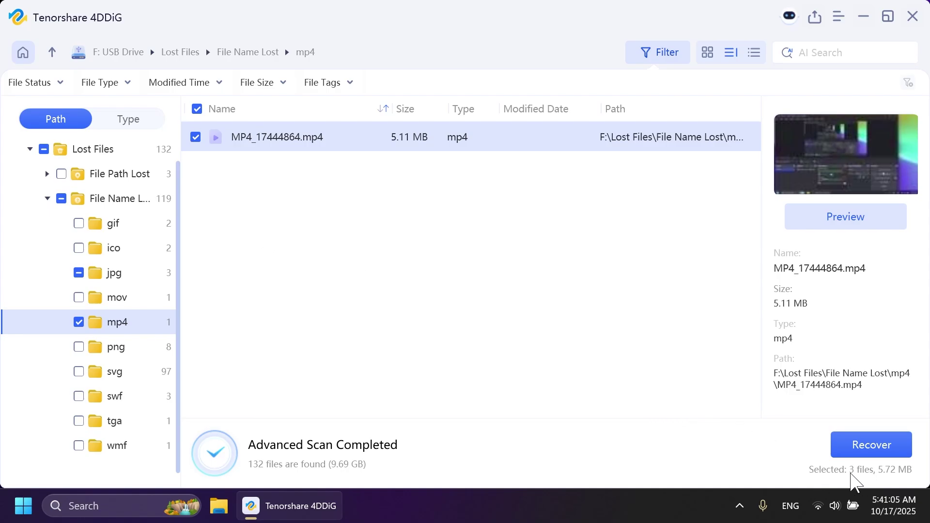
Step: Recover the three files to the Desktop using Recover Only, then open the recovered folder
click(871, 446)
click(356, 231)
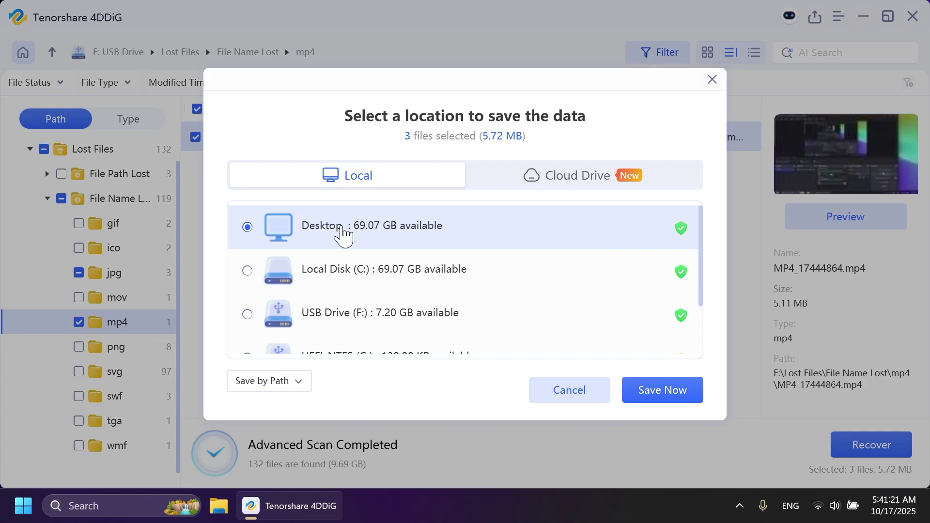
click(574, 186)
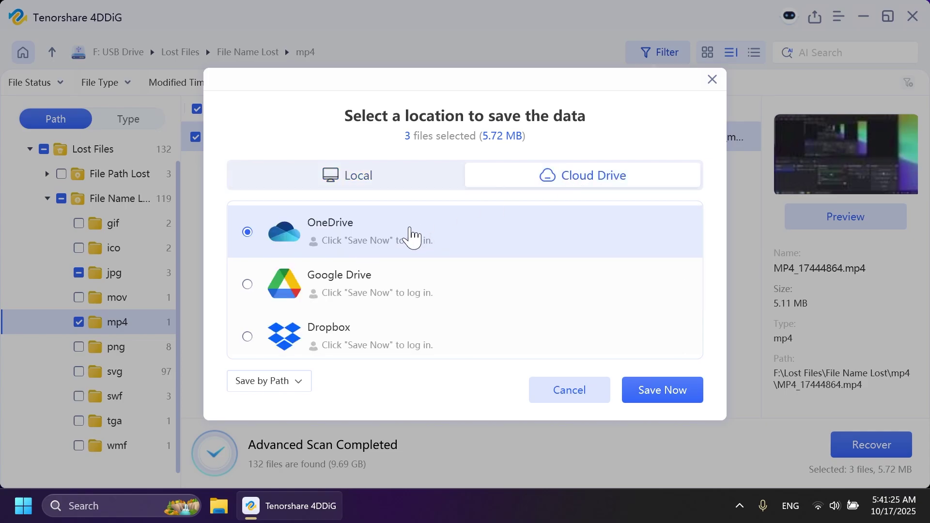
click(359, 177)
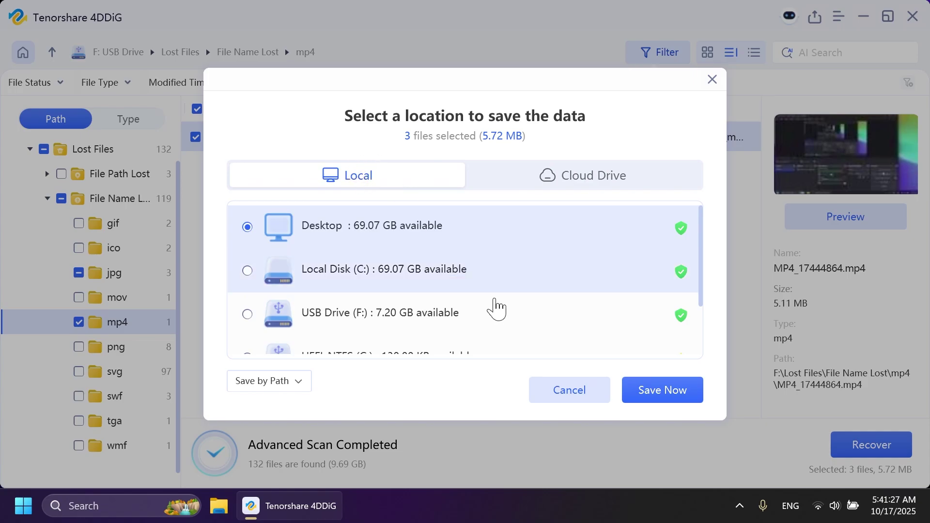
click(649, 393)
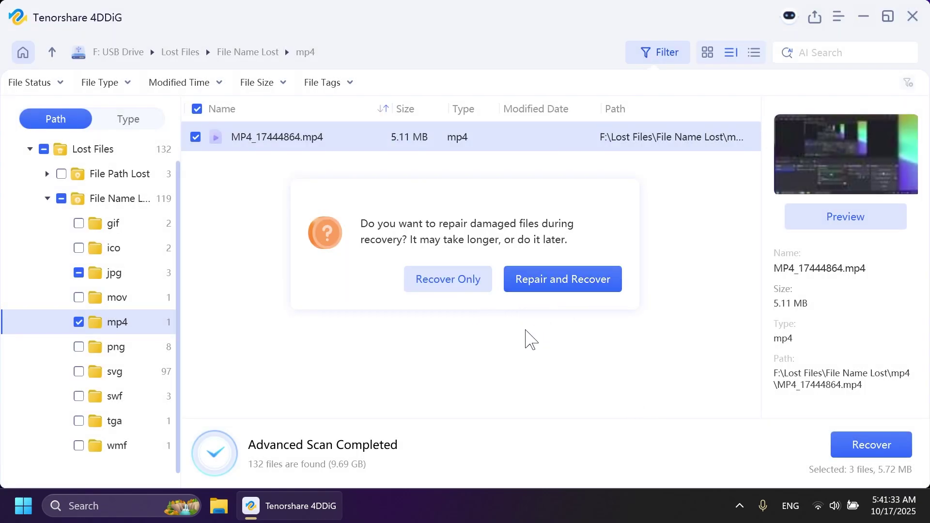
click(450, 287)
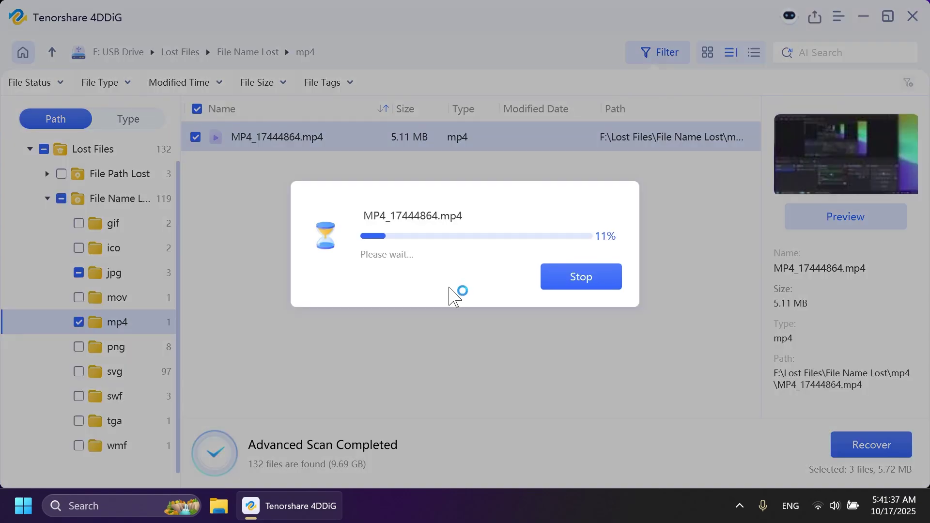
click(450, 297)
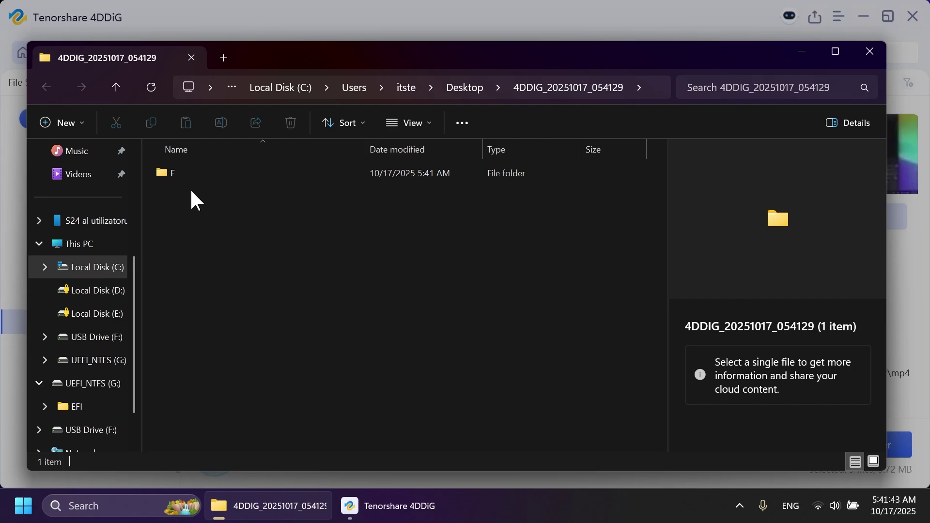
Step: Open F › Lost Files › File Name Lost › jpg, view both recovered JPGs, then go back up
double_click(199, 173)
double_click(205, 173)
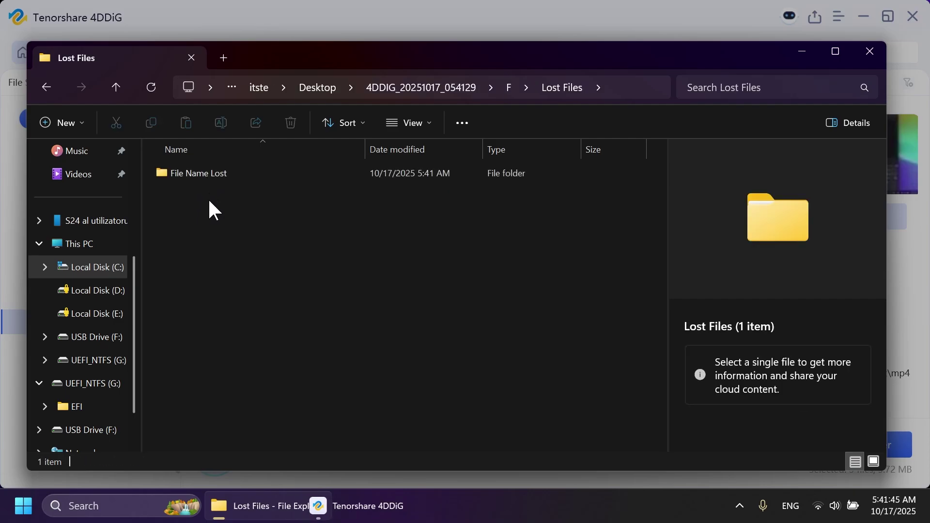
double_click(213, 173)
click(214, 196)
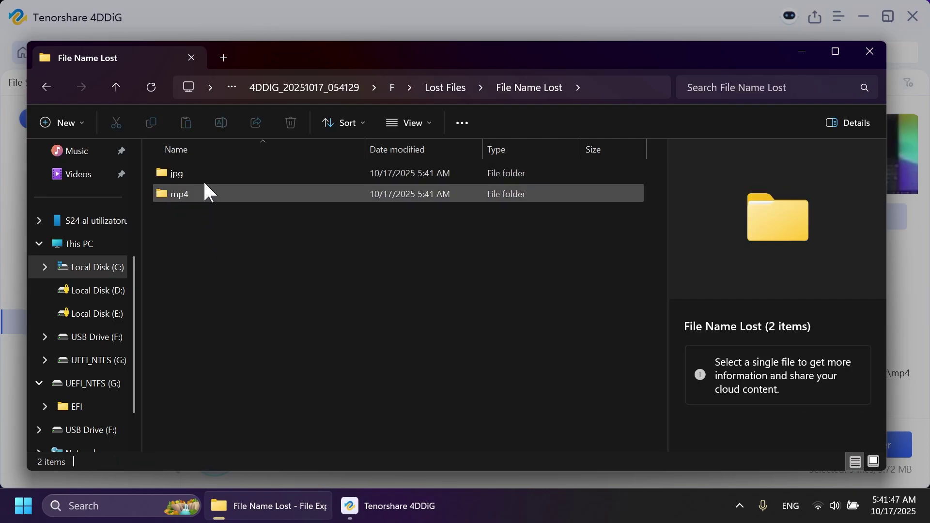
double_click(202, 175)
double_click(211, 217)
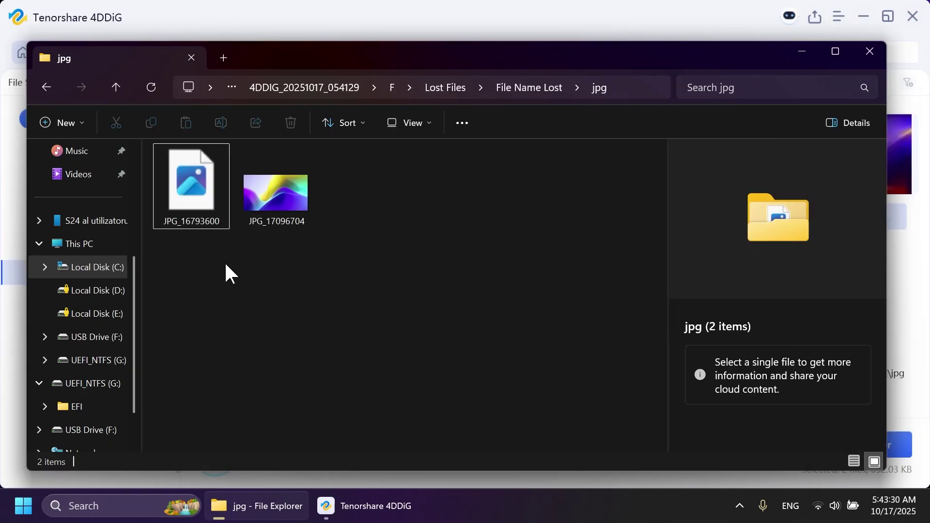
click(288, 193)
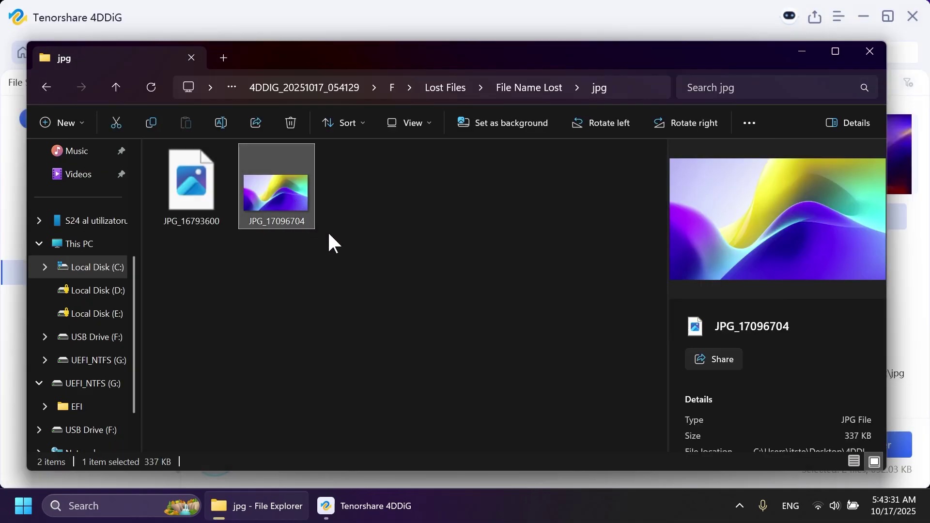
click(184, 204)
click(202, 268)
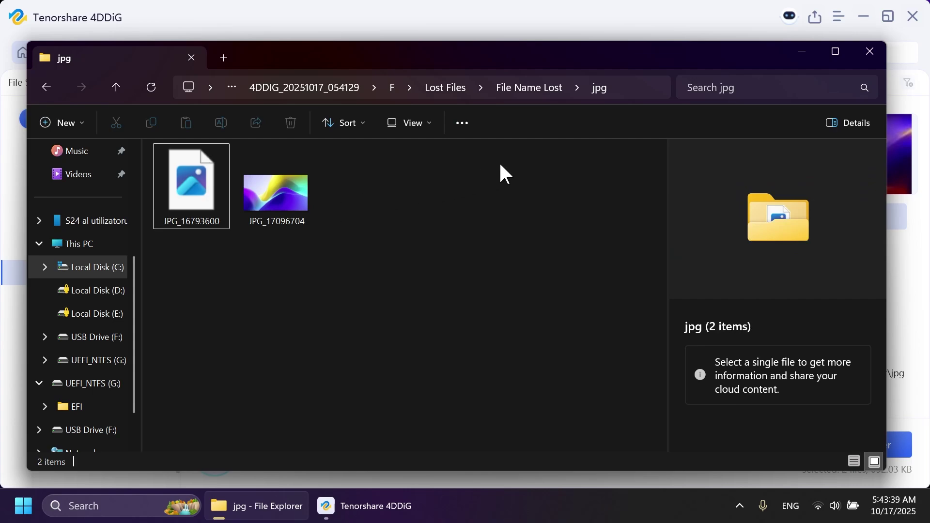
click(529, 88)
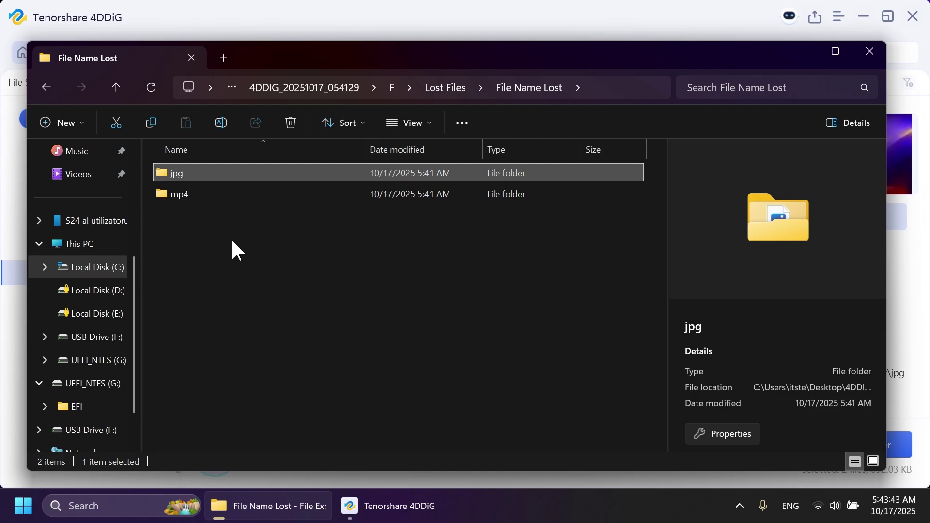
Step: Play the recovered MP4_17444864 video from the mp4 folder in Media Player
double_click(223, 195)
double_click(200, 195)
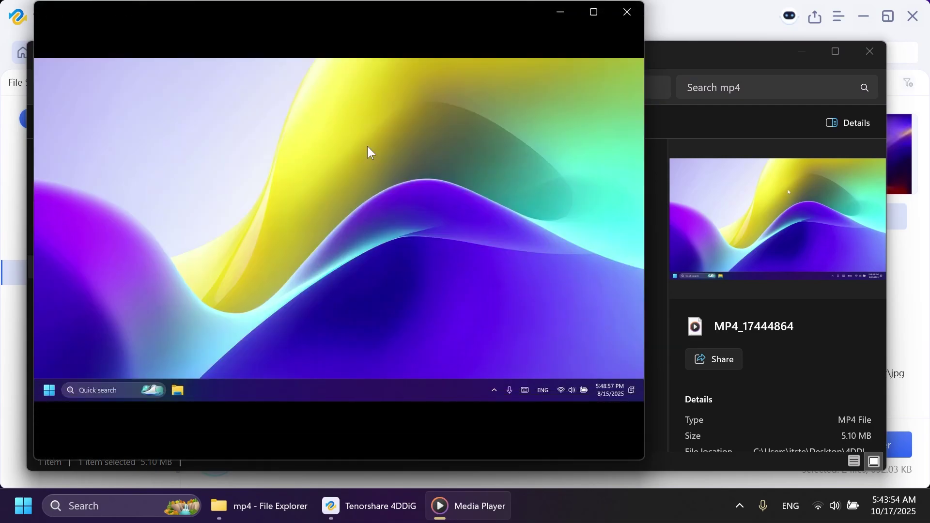
mouse_move(426, 248)
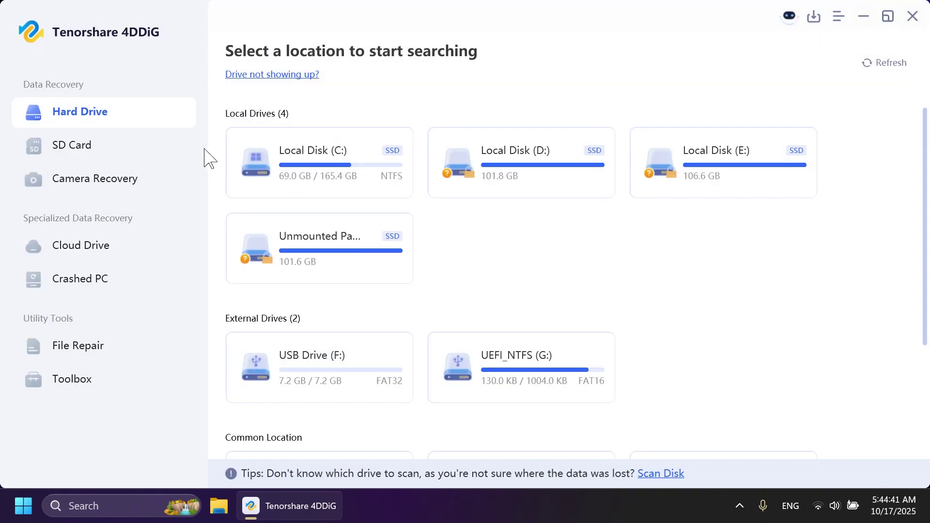
Step: Look through the SD Card, Camera Recovery, Crashed PC and File Repair sections
click(81, 148)
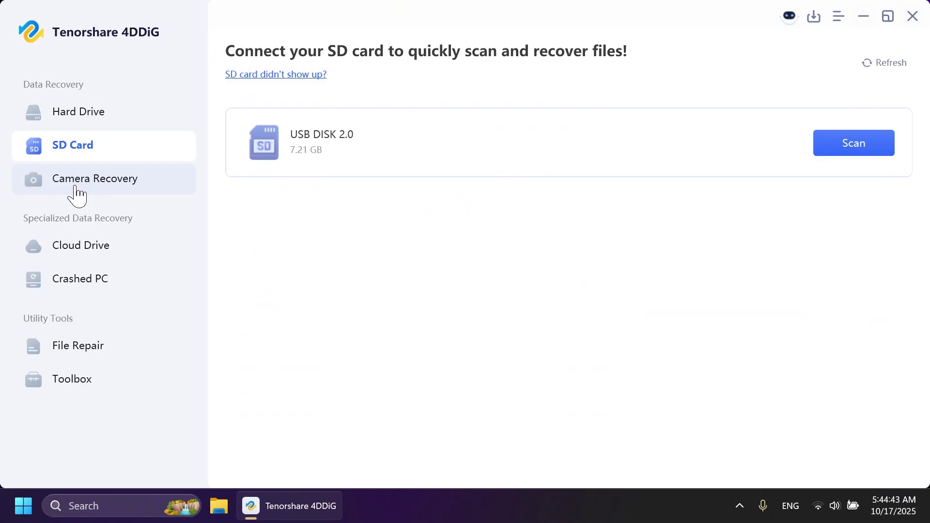
click(76, 189)
click(67, 283)
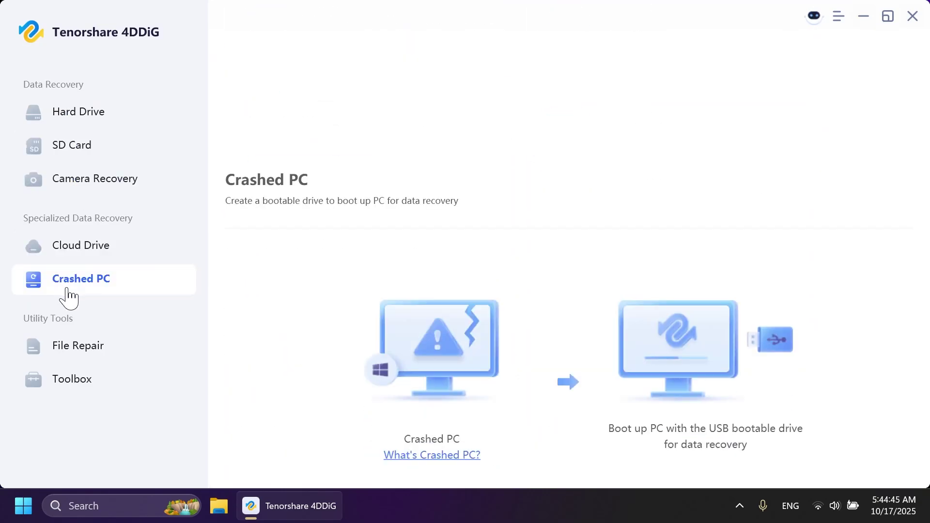
click(73, 355)
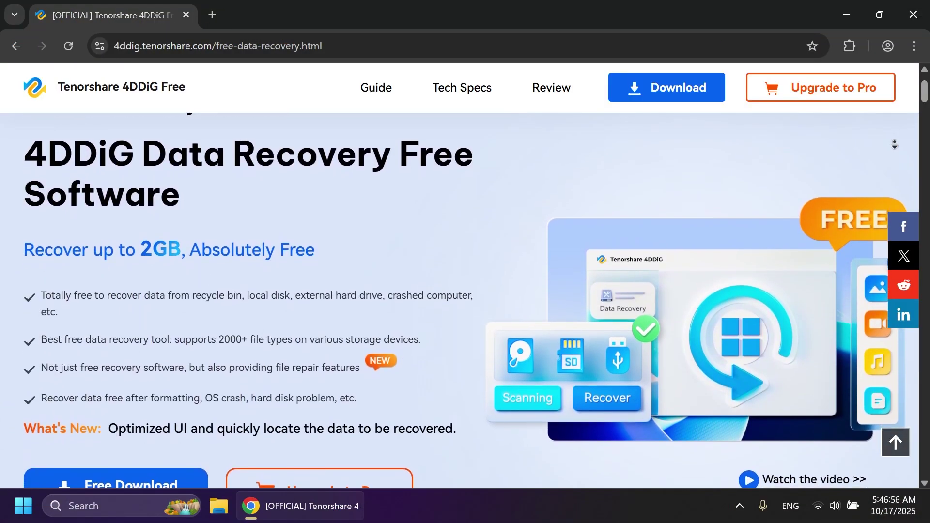
Step: Scroll down the 4DDiG Data Recovery Free page offering up to 2GB of free recovery
scroll(465, 290, down, 1)
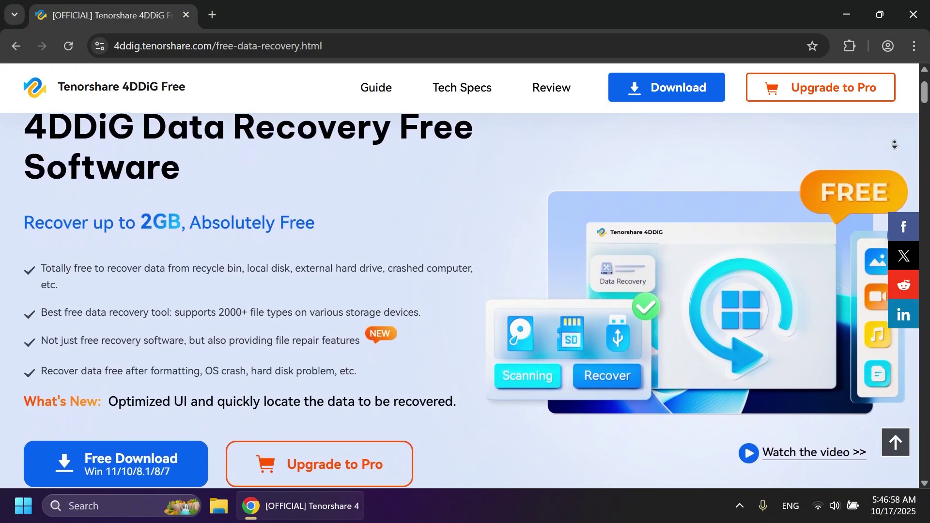
scroll(894, 144, down, 3)
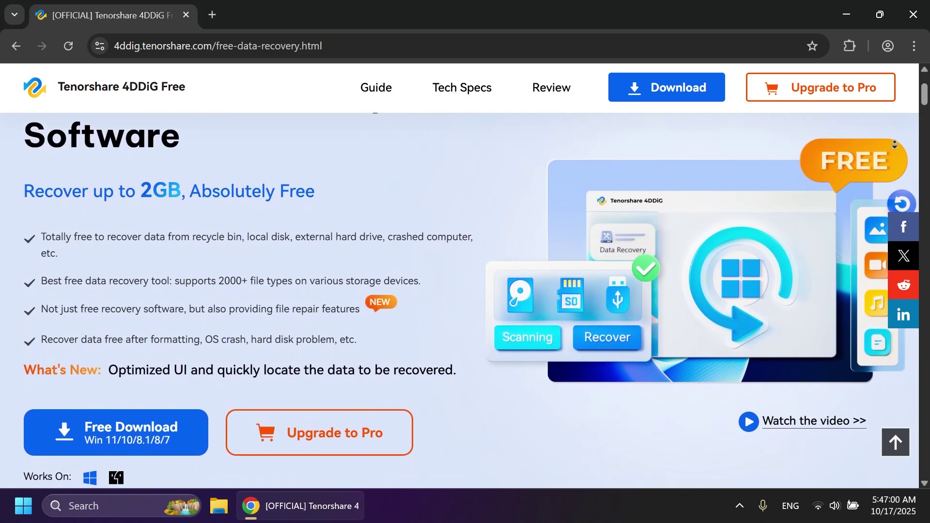